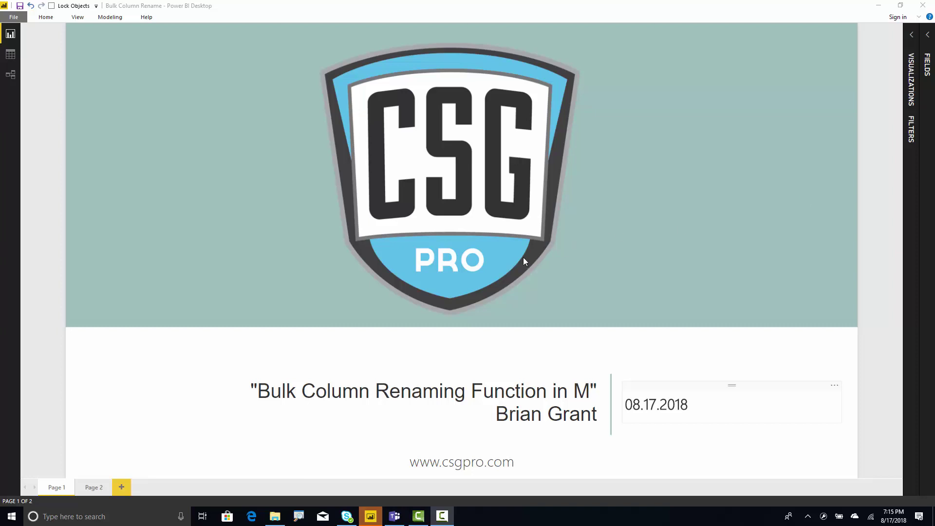
# Launch Power Query Editor from the Home ribbon's Edit Queries command (Alt, H, Q)
pyautogui.click(46, 19)
pyautogui.click(54, 180)
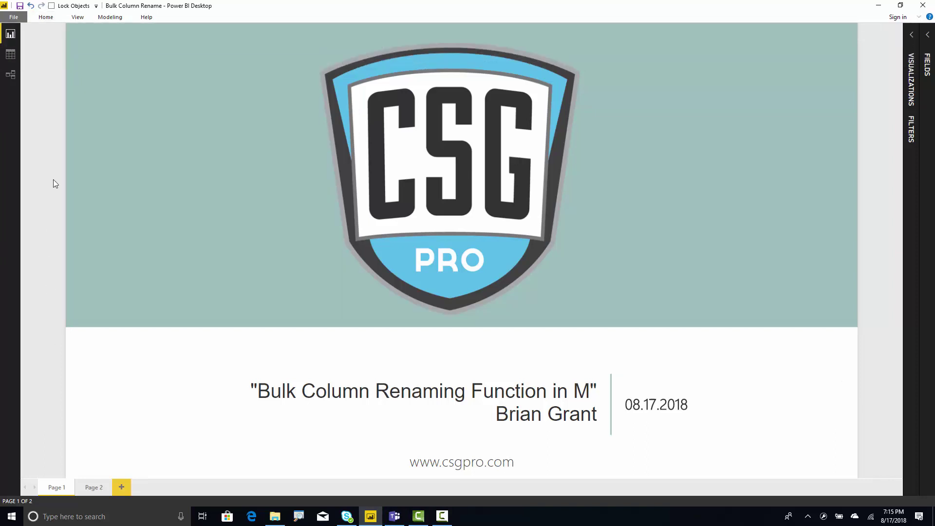
pyautogui.press('alt')
pyautogui.press('h')
pyautogui.press('q')
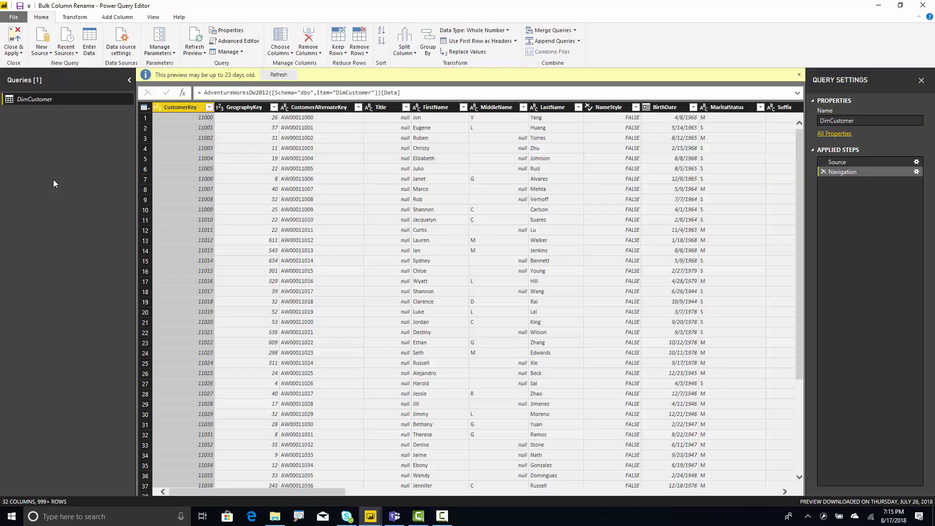
# Enable load for the DimCustomer query and dismiss the stale data preview warning bar
pyautogui.rightClick(42, 100)
pyautogui.click(69, 151)
pyautogui.click(799, 76)
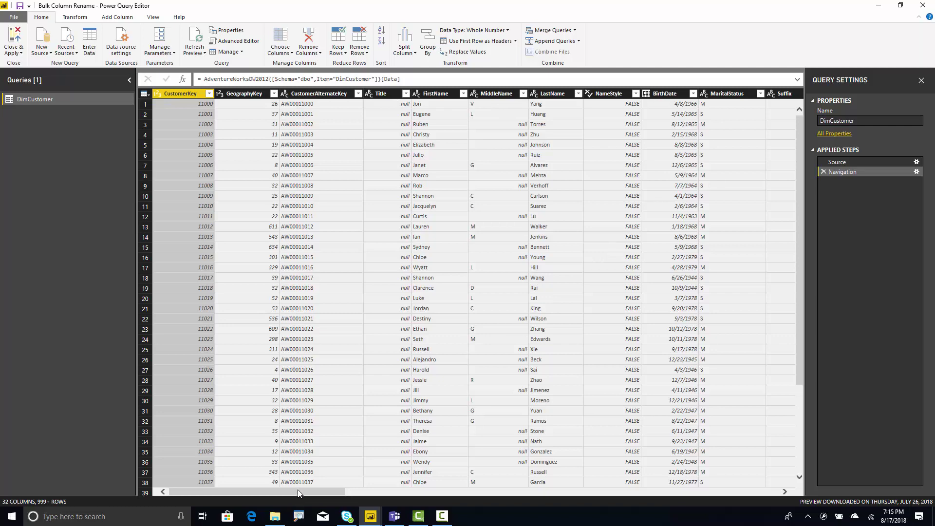
pyautogui.moveTo(300, 492); pyautogui.dragTo(5, 409)
pyautogui.moveTo(275, 520)
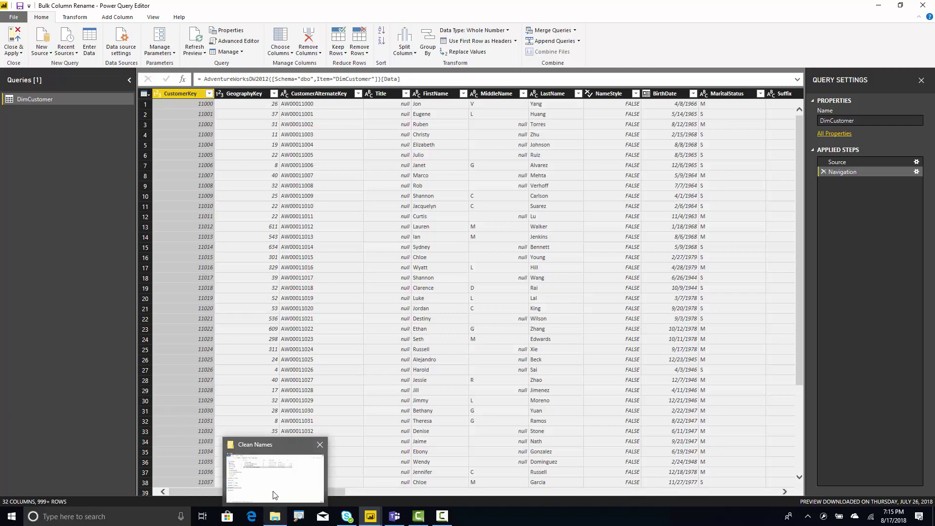
# Open CSG Pro Bulk Column Renamer.txt from the Clean Names folder in Notepad
pyautogui.click(275, 495)
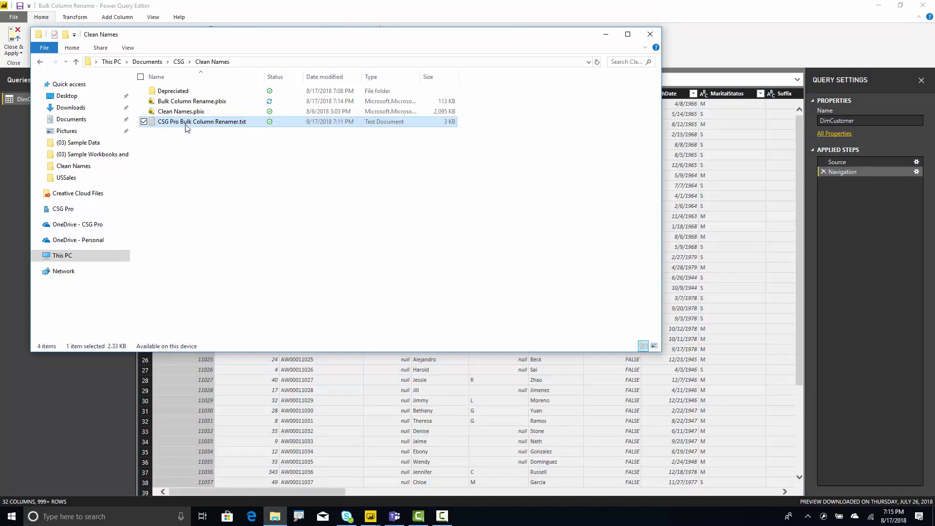
pyautogui.doubleClick(151, 122)
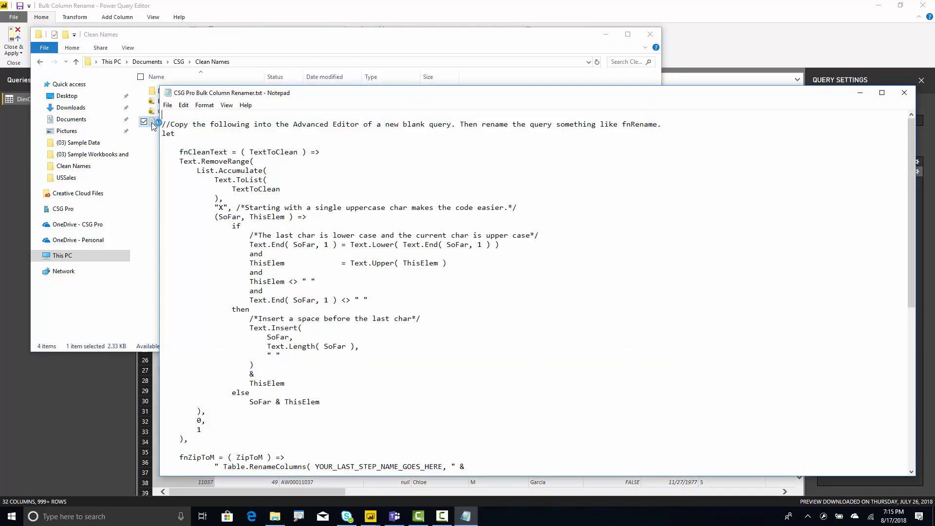
pyautogui.click(21, 169)
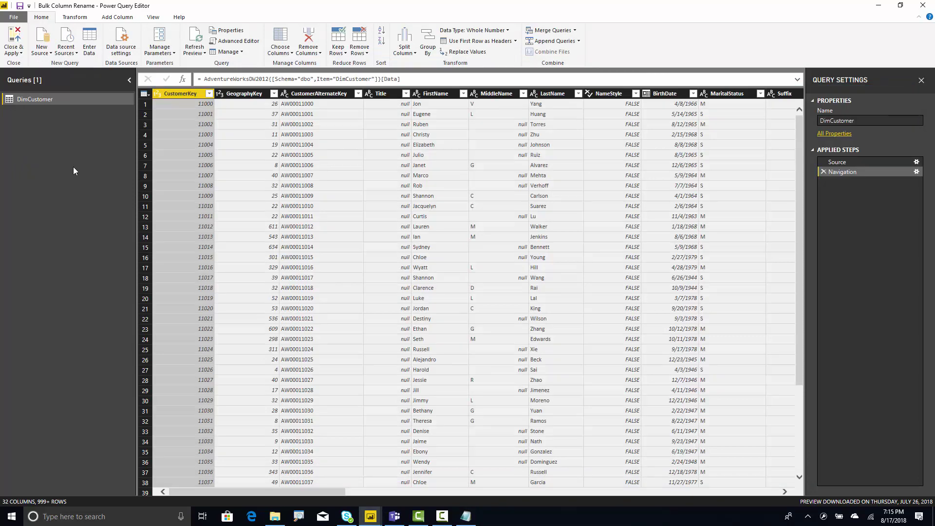
# Create a new blank query, Query1, from the New Source list
pyautogui.press('alt')
pyautogui.press('h')
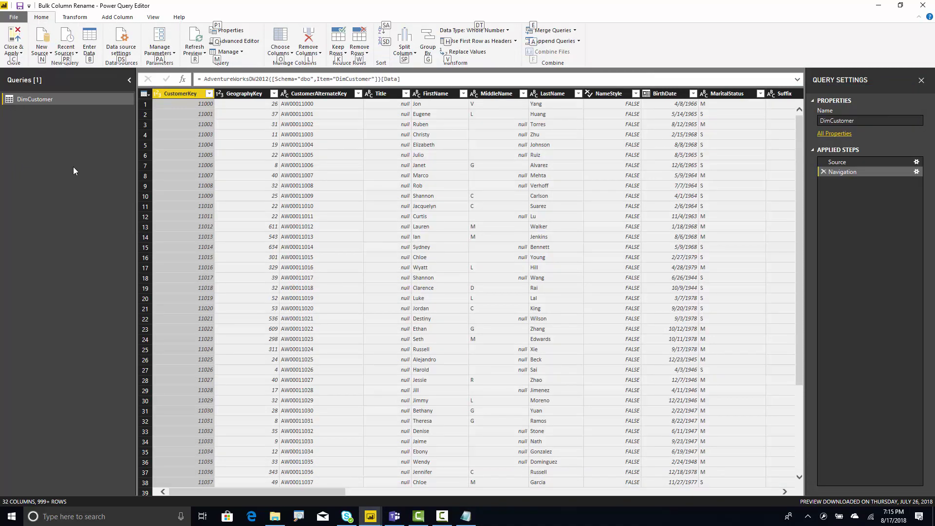
pyautogui.press('n')
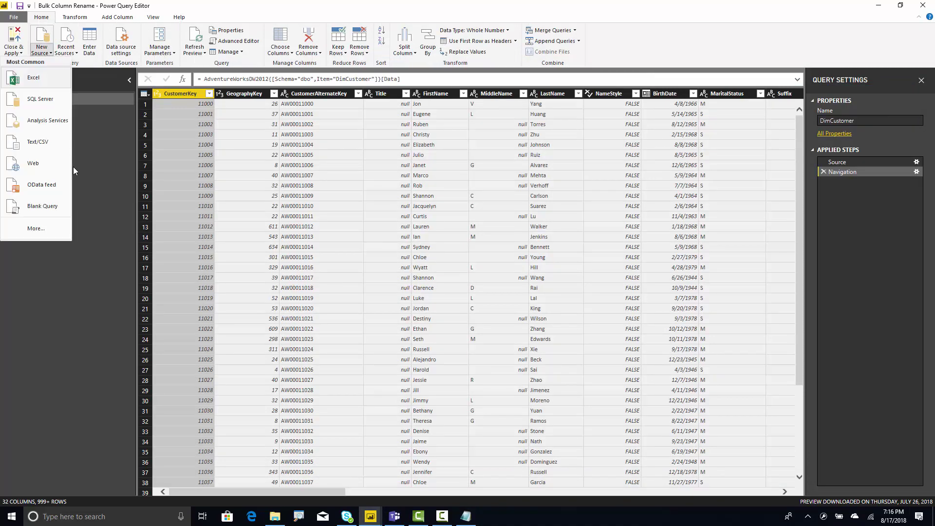
pyautogui.press('Up')
pyautogui.press('Up')
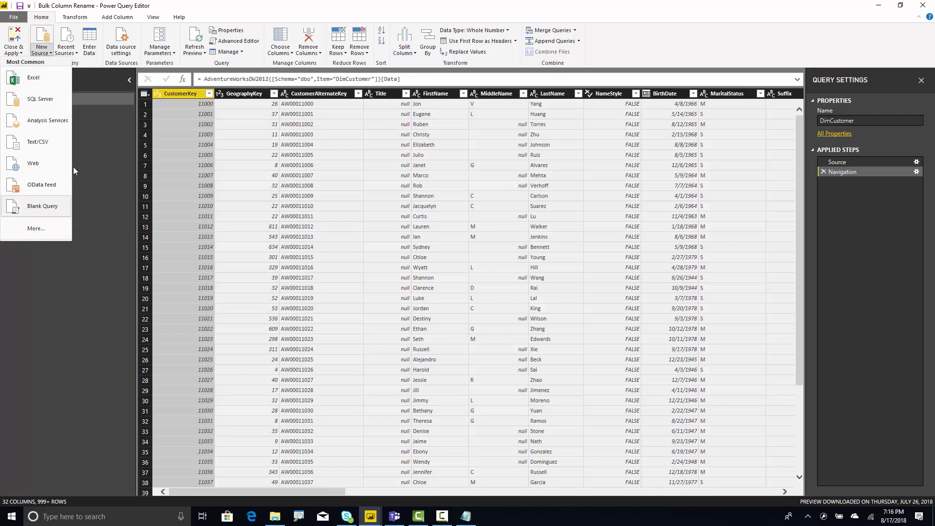
pyautogui.press('Return')
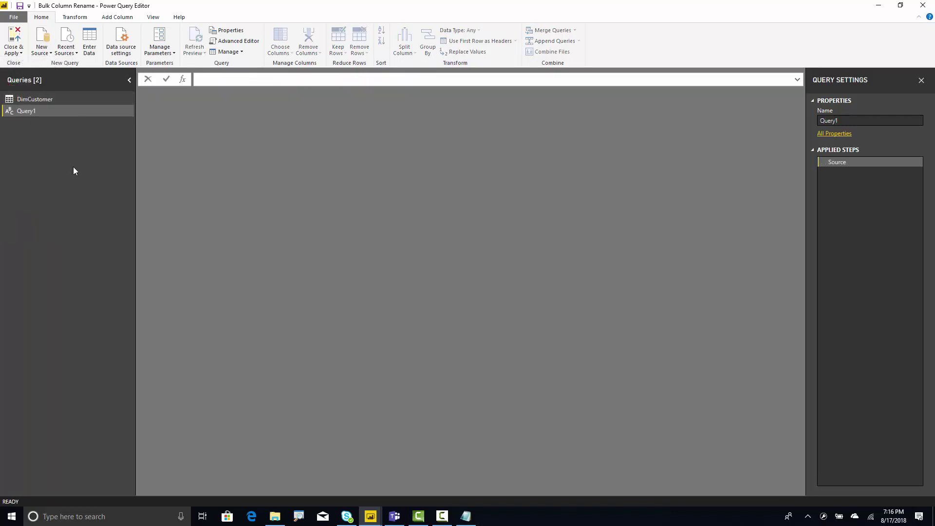
# Open Query1's M code in the Advanced Editor
pyautogui.press('alt')
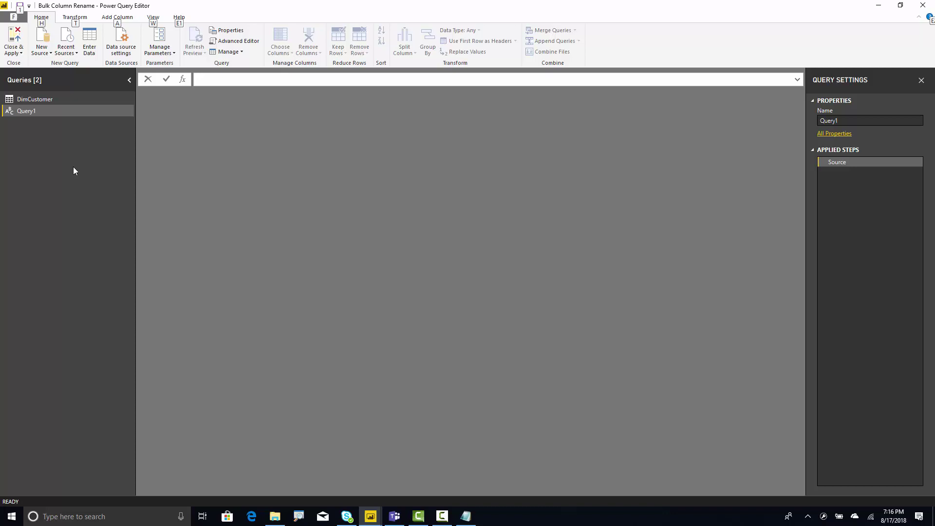
pyautogui.press('h')
pyautogui.press('q')
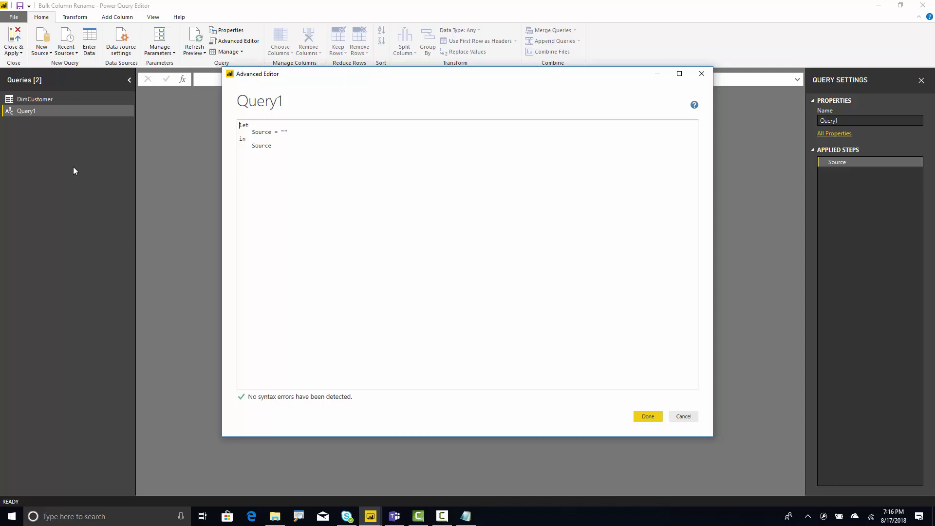
# Replace Query1's default code with the Notepad renamer script and tidy its indentation
pyautogui.hotkey('ctrl', 'a')
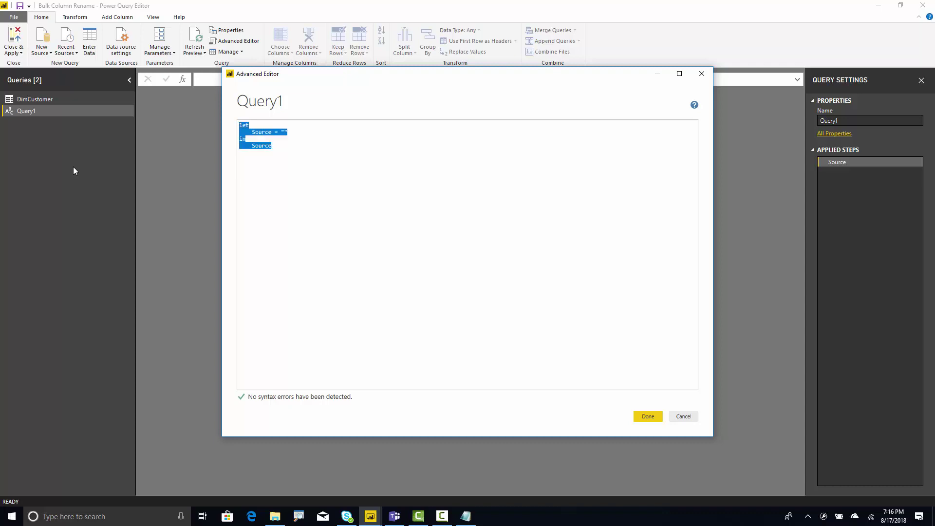
pyautogui.press('Delete')
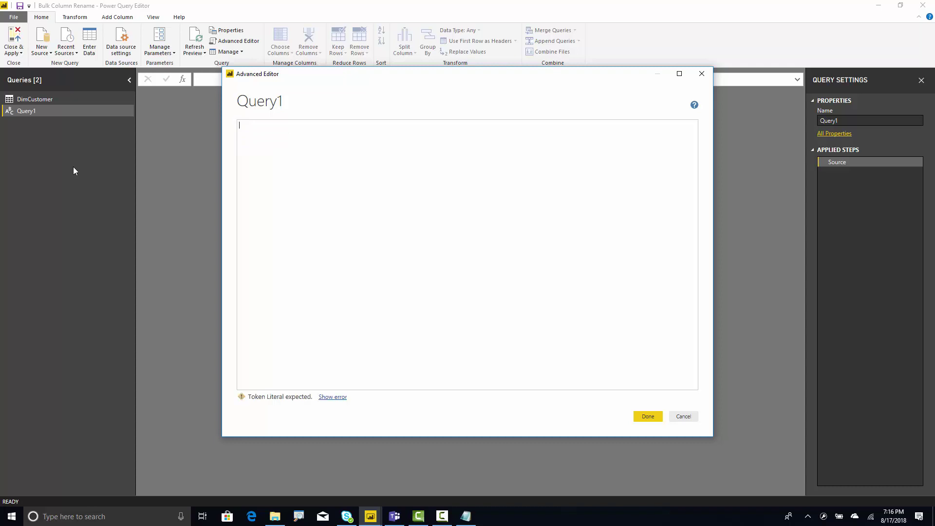
pyautogui.hotkey('alt', 'Tab')
pyautogui.hotkey('alt', 'Tab')
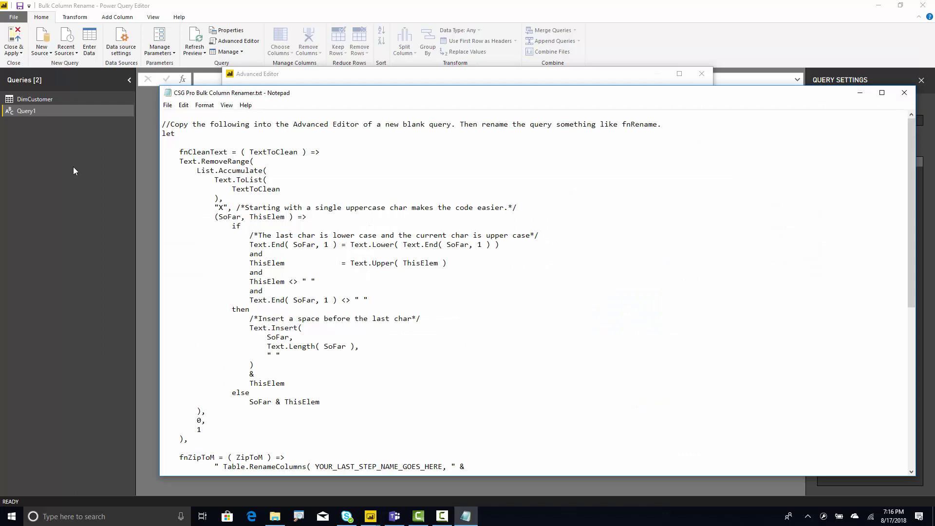
pyautogui.hotkey('ctrl', 'a')
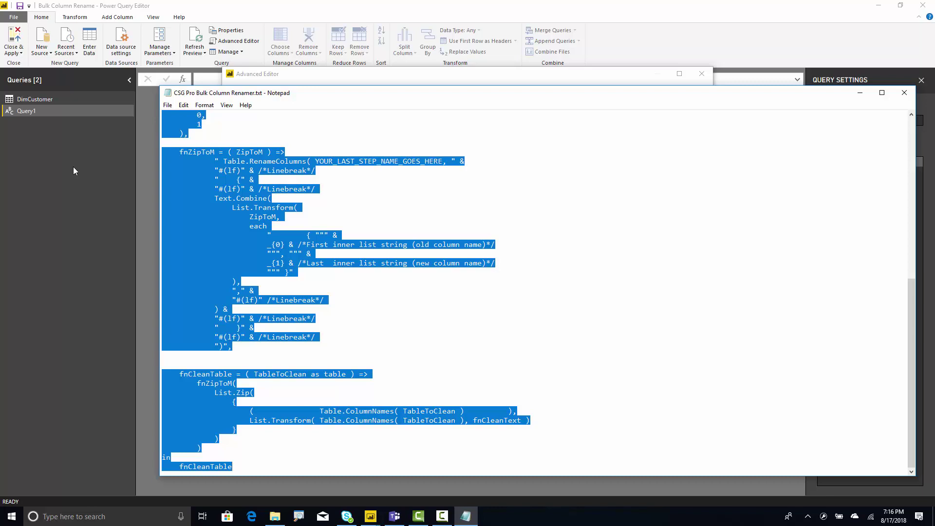
pyautogui.hotkey('alt', 'Tab')
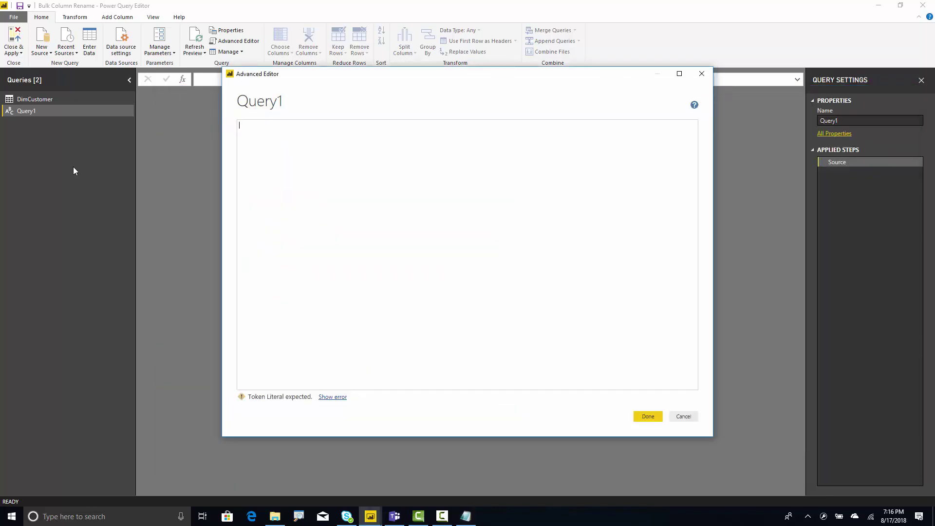
pyautogui.hotkey('ctrl', 'v')
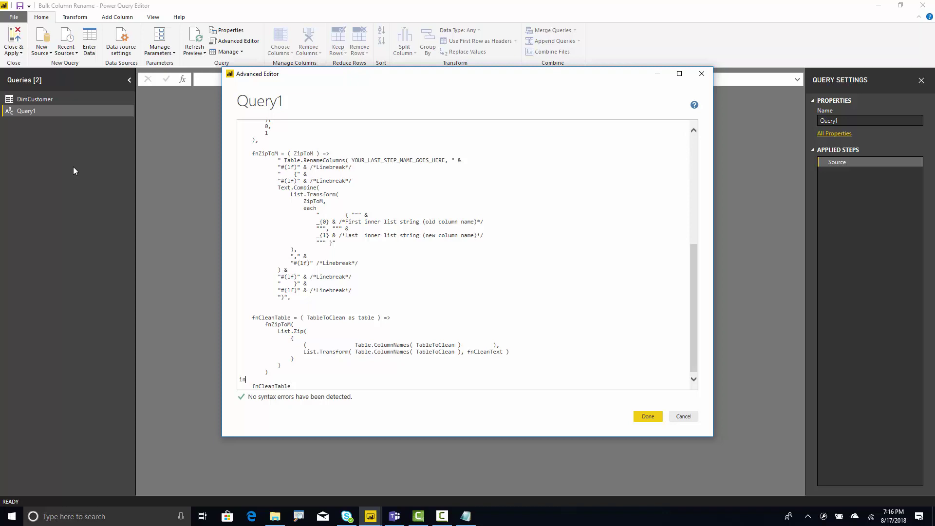
pyautogui.scroll(5, 73, 167)
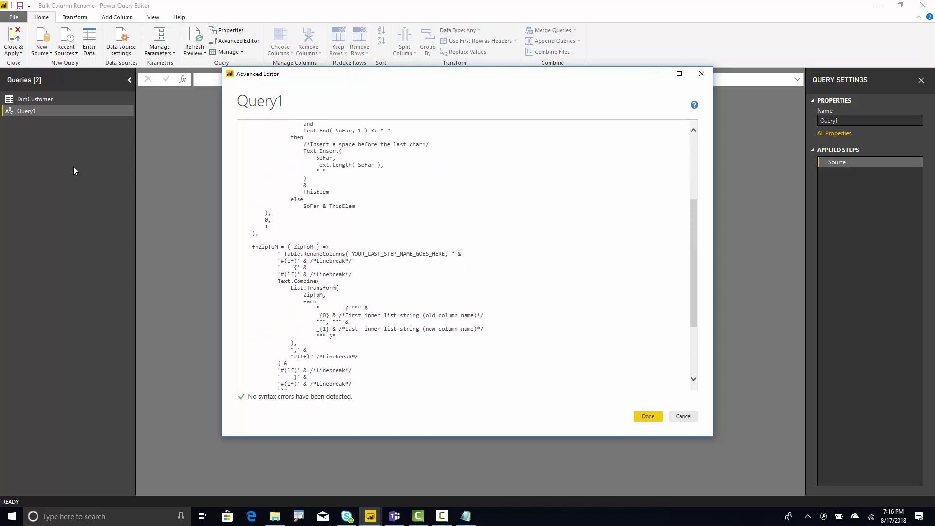
pyautogui.press('Delete')
pyautogui.press('Delete')
pyautogui.press('Delete')
pyautogui.press('Delete')
pyautogui.press('Delete')
pyautogui.press('Delete')
pyautogui.press('Delete')
pyautogui.press('Delete')
pyautogui.press('Delete')
pyautogui.press('Delete')
pyautogui.press('Delete')
pyautogui.press('Delete')
pyautogui.press('Delete')
pyautogui.press('Delete')
pyautogui.press('Delete')
pyautogui.press('Delete')
pyautogui.press('Delete')
pyautogui.press('Delete')
pyautogui.scroll(7, 499, 235)
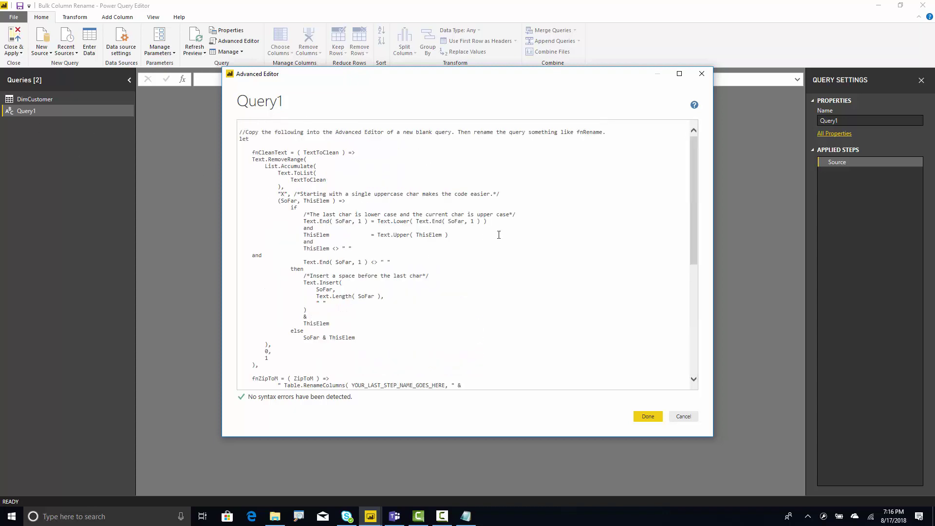
# Close the editor, rename Query1 to fnCleanTableNames, and return to it after checking DimCustomer
pyautogui.click(648, 419)
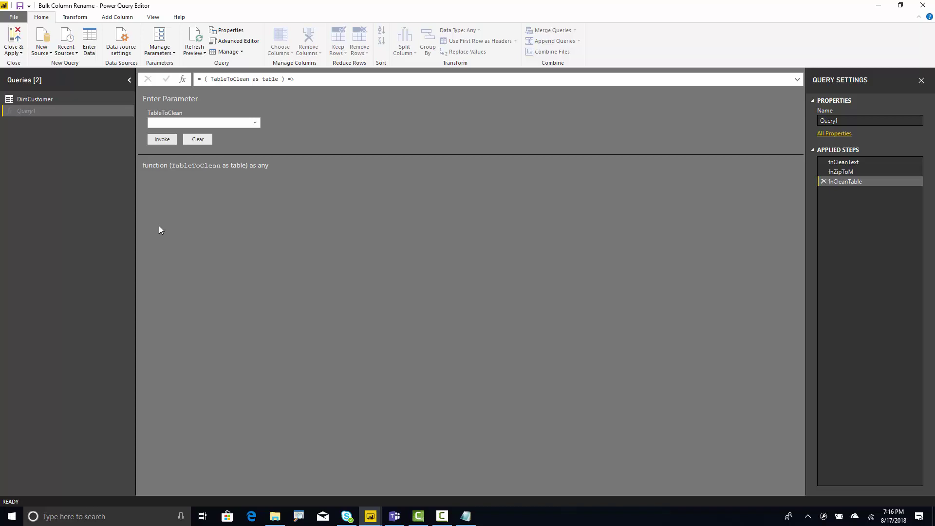
pyautogui.click(858, 121)
pyautogui.doubleClick(830, 120)
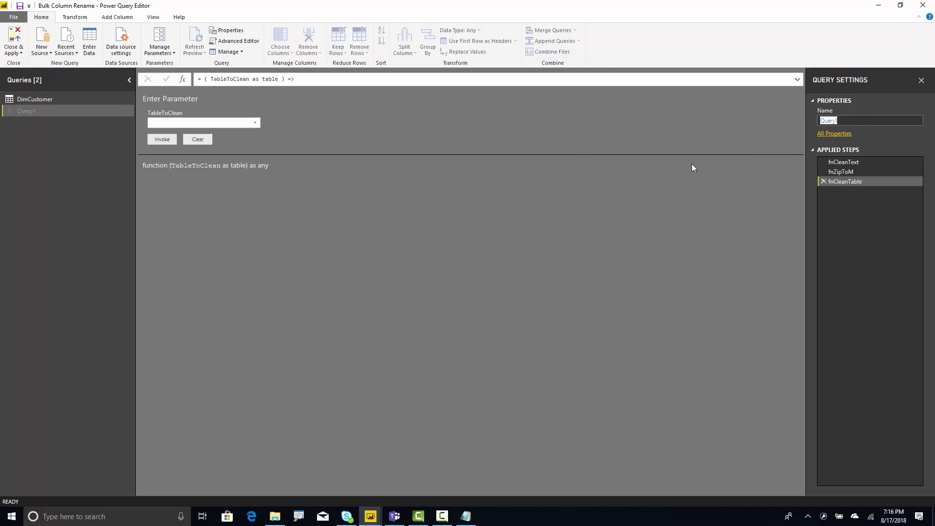
pyautogui.write('fnCle')
pyautogui.write('anQue')
pyautogui.write('r')
pyautogui.hotkey('shift', 'Left')
pyautogui.hotkey('shift', 'Left')
pyautogui.hotkey('shift', 'Left')
pyautogui.hotkey('shift', 'Left')
pyautogui.write('TableNames')
pyautogui.press('Return')
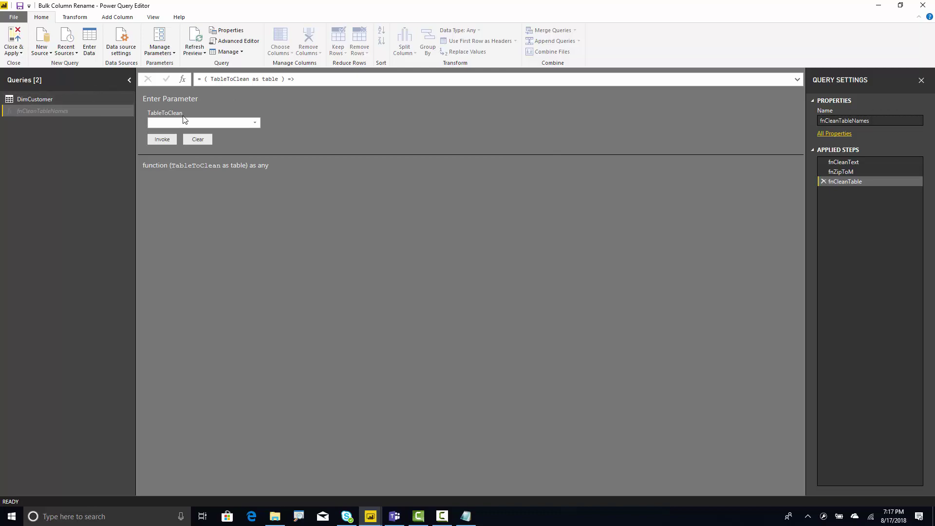
pyautogui.click(41, 101)
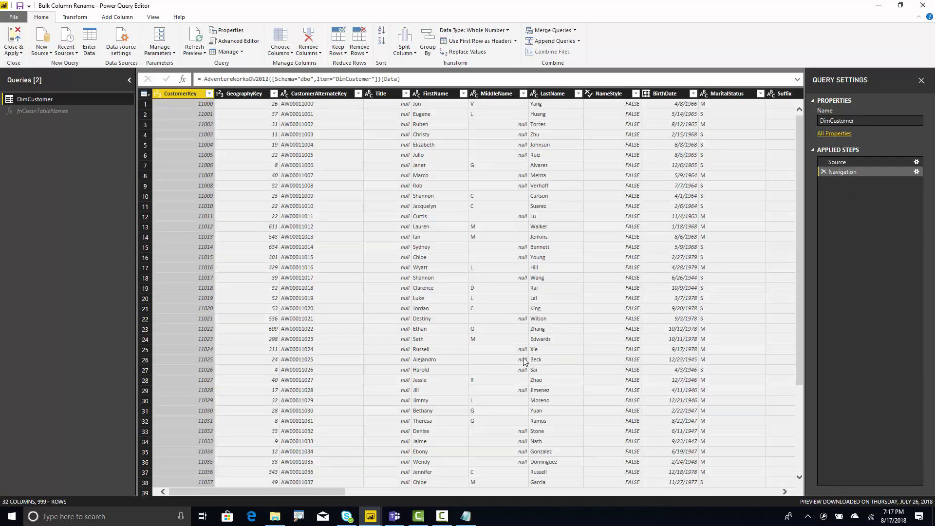
pyautogui.click(61, 112)
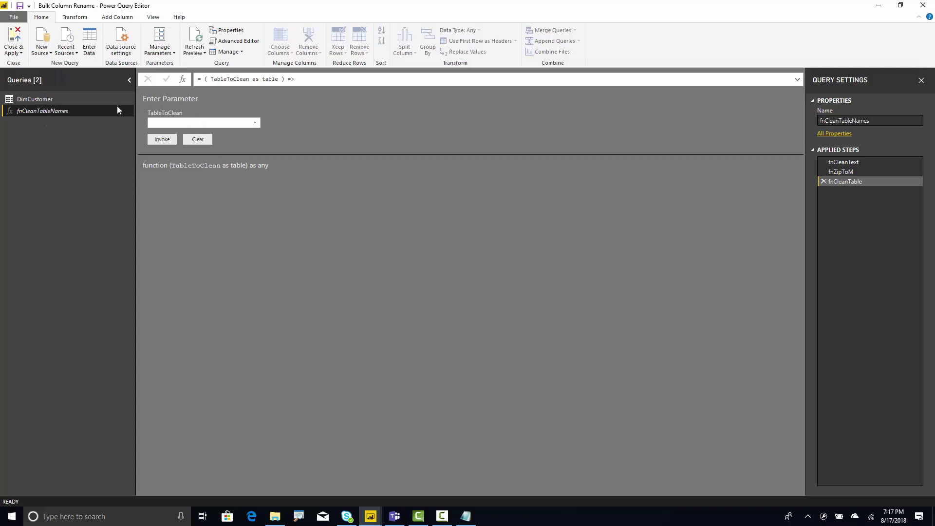
# Invoke fnCleanTableNames with DimCustomer selected as the TableToClean parameter
pyautogui.click(224, 125)
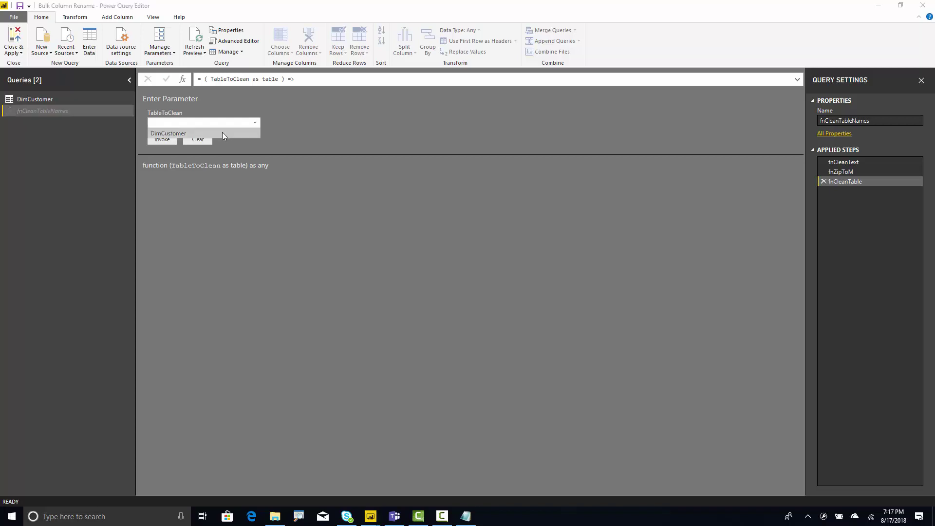
pyautogui.click(222, 132)
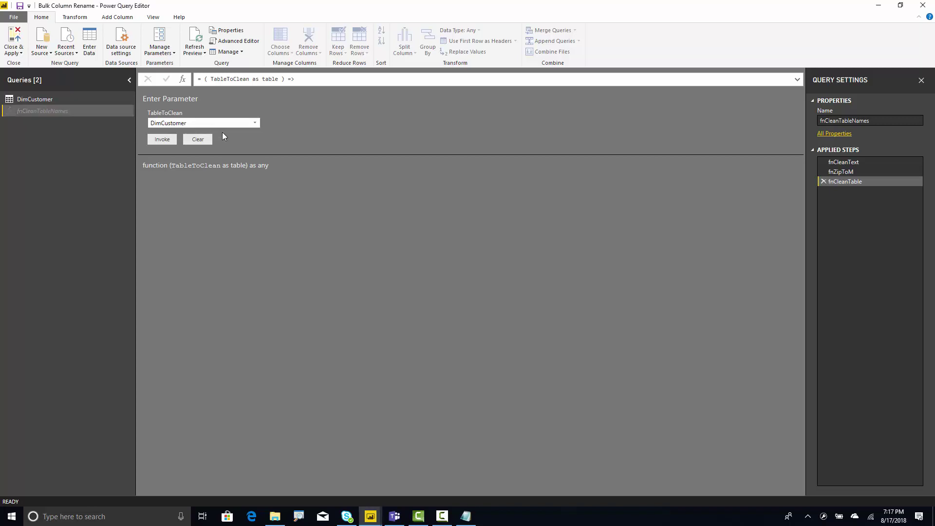
pyautogui.click(162, 139)
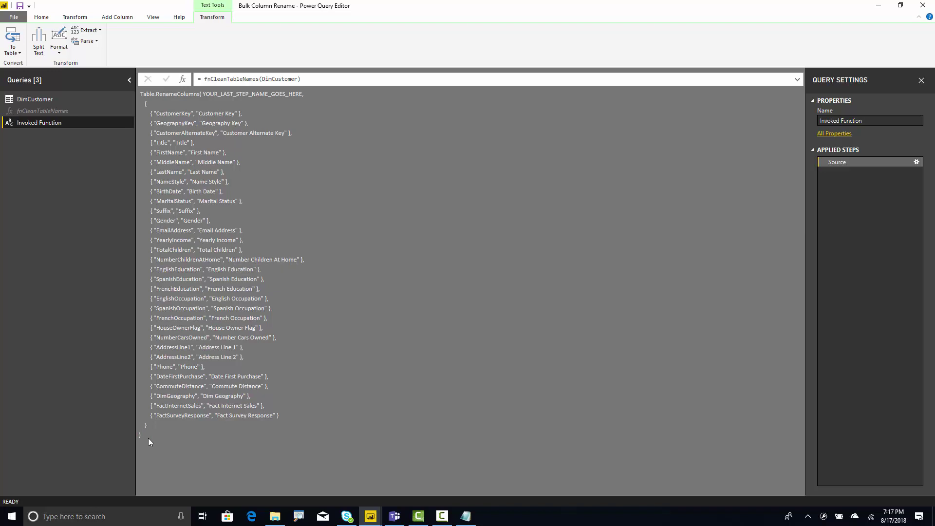
# Select all the generated Table.RenameColumns code and return to the DimCustomer query
pyautogui.moveTo(148, 438); pyautogui.dragTo(138, 90)
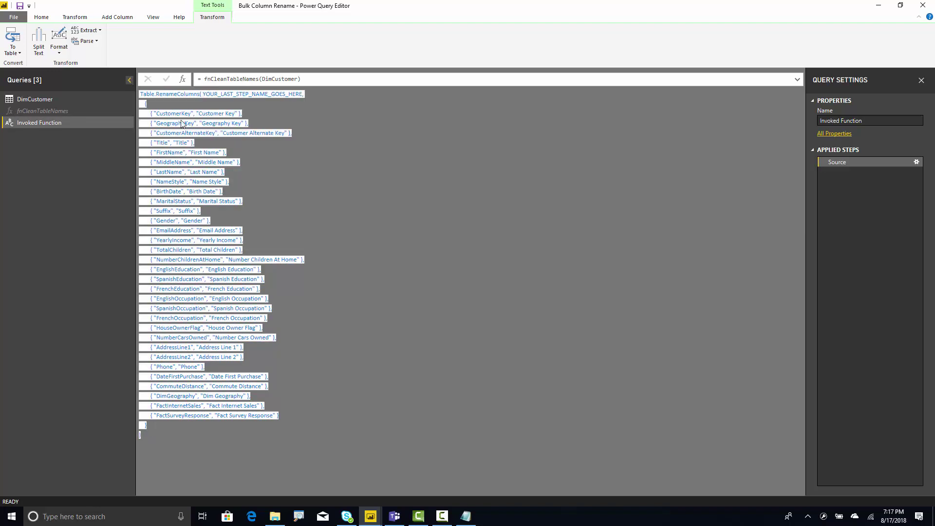
pyautogui.click(60, 97)
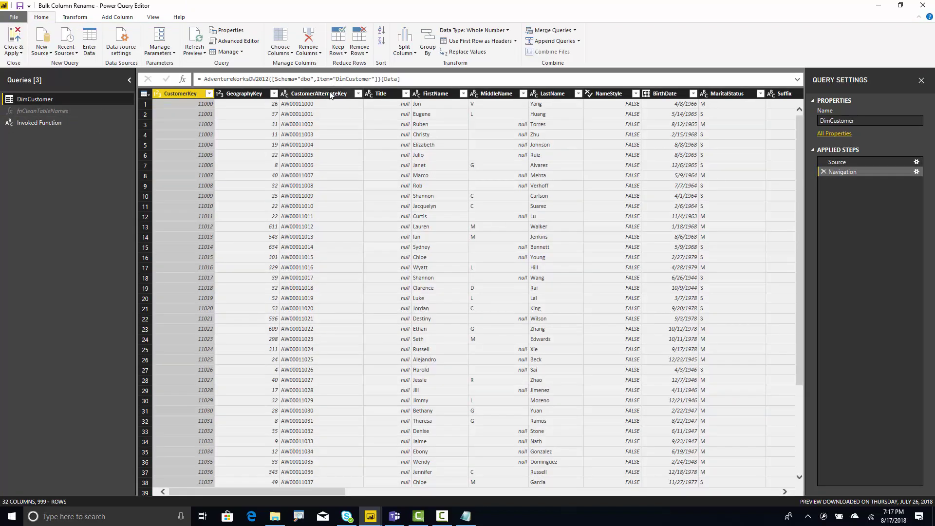
pyautogui.doubleClick(437, 95)
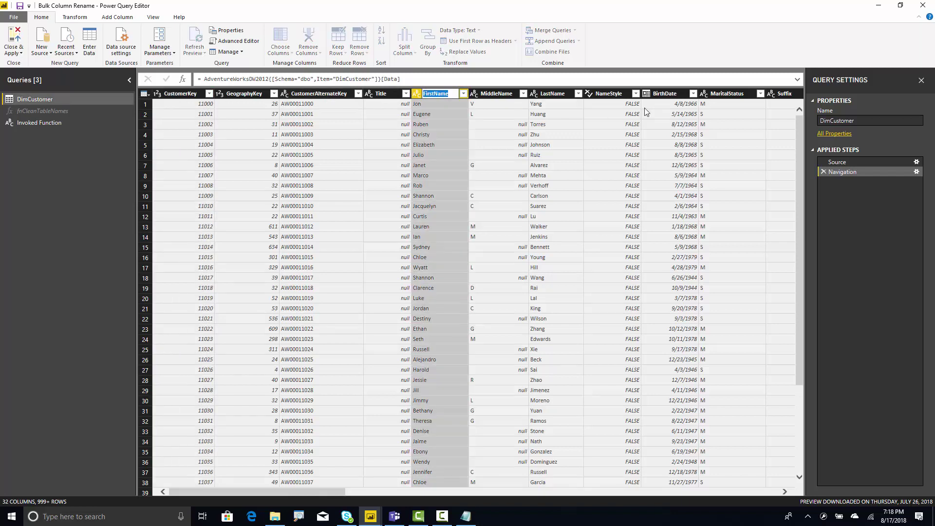
pyautogui.write('asdasdasd')
pyautogui.press('Return')
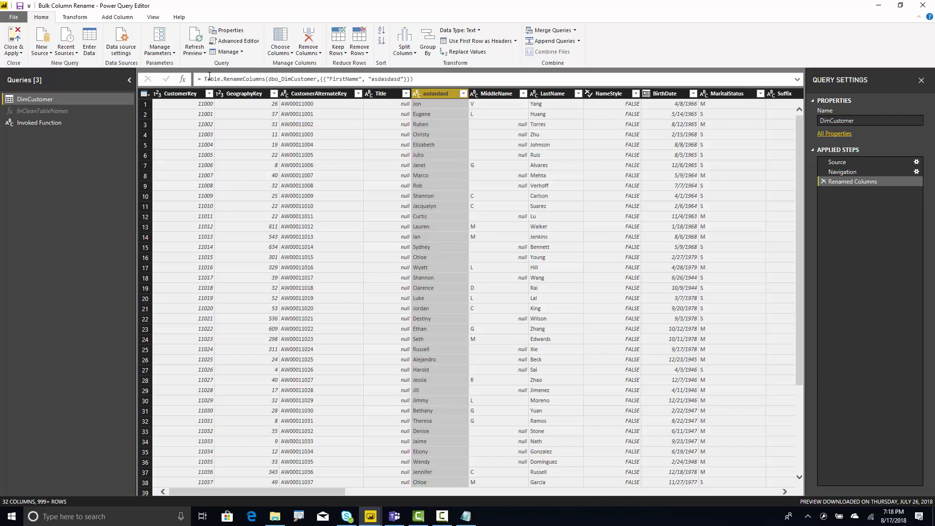
pyautogui.click(822, 182)
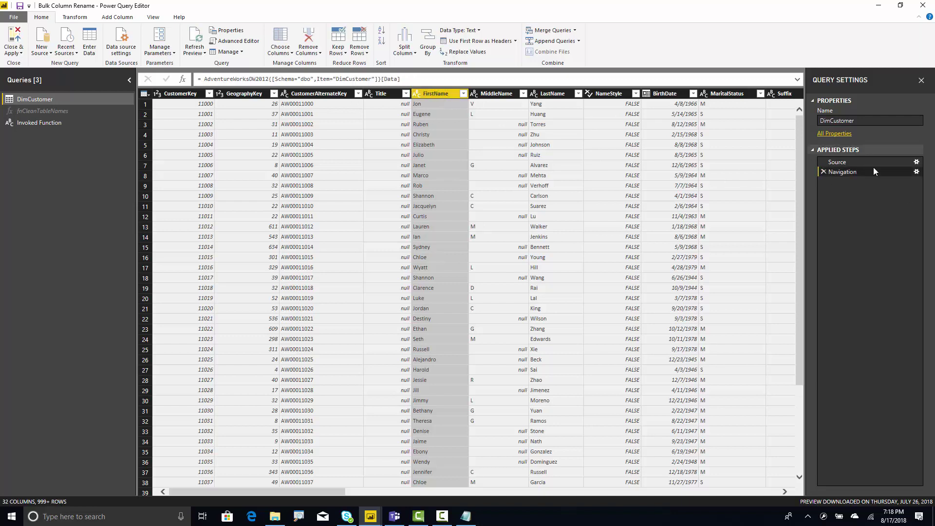
# Insert a Custom1 step after Navigation and expand its formula bar for editing
pyautogui.rightClick(852, 172)
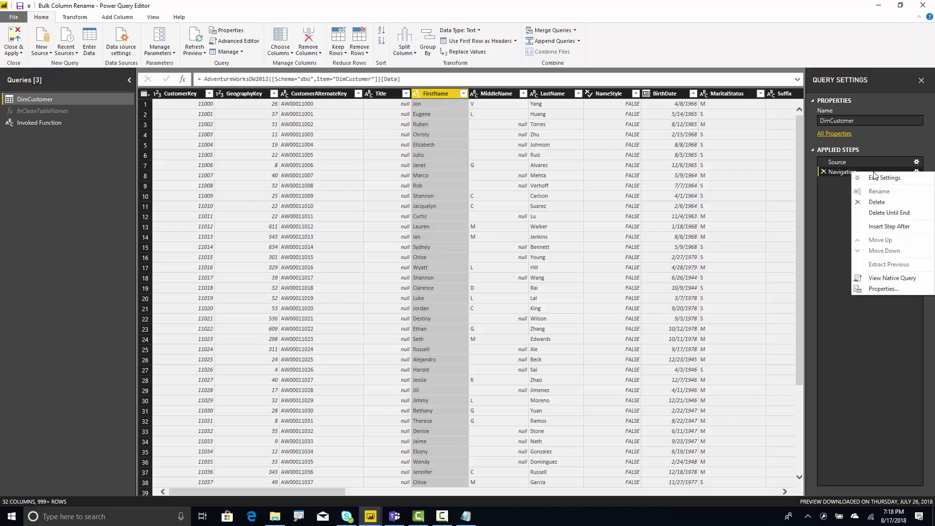
pyautogui.click(884, 226)
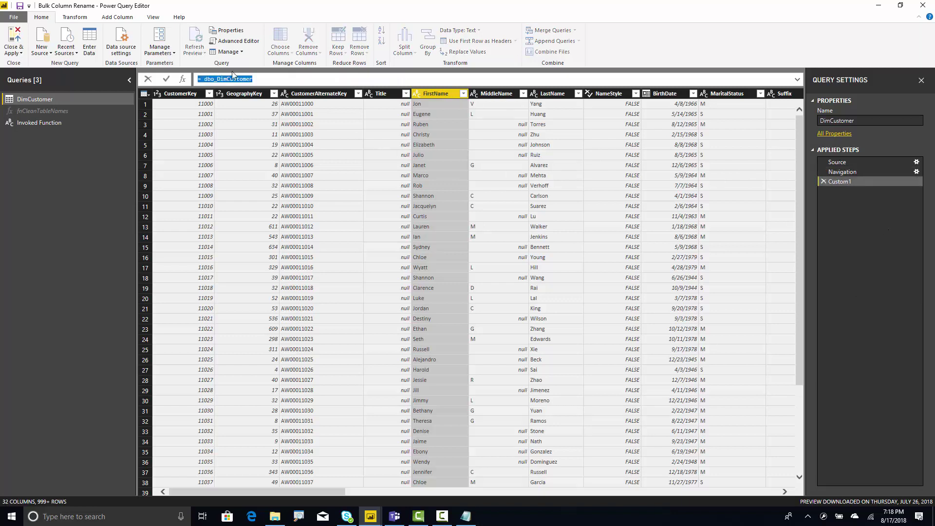
pyautogui.click(261, 79)
pyautogui.click(797, 81)
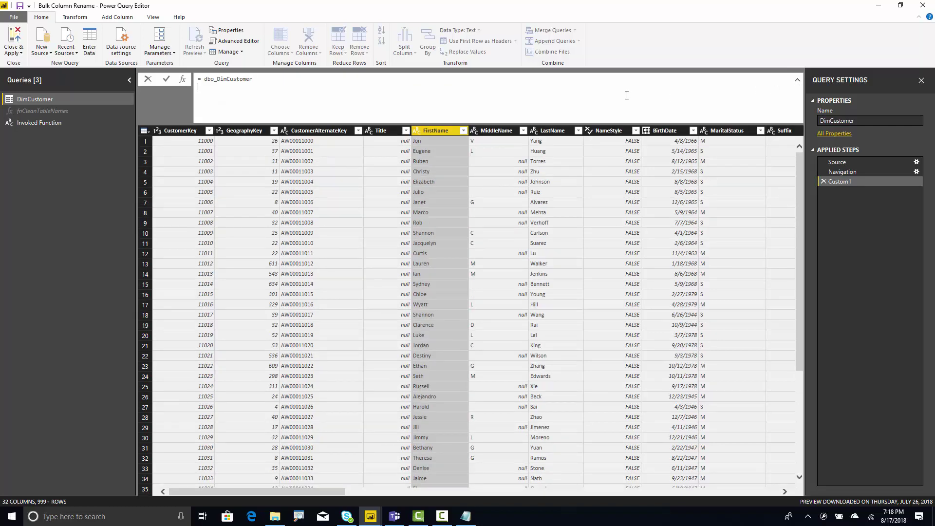
# Paste the rename code into Custom1, replacing YOUR_LAST_STEP_NAME_GOES_HERE with dbo_DimCustomer
pyautogui.hotkey('ctrl', 'v')
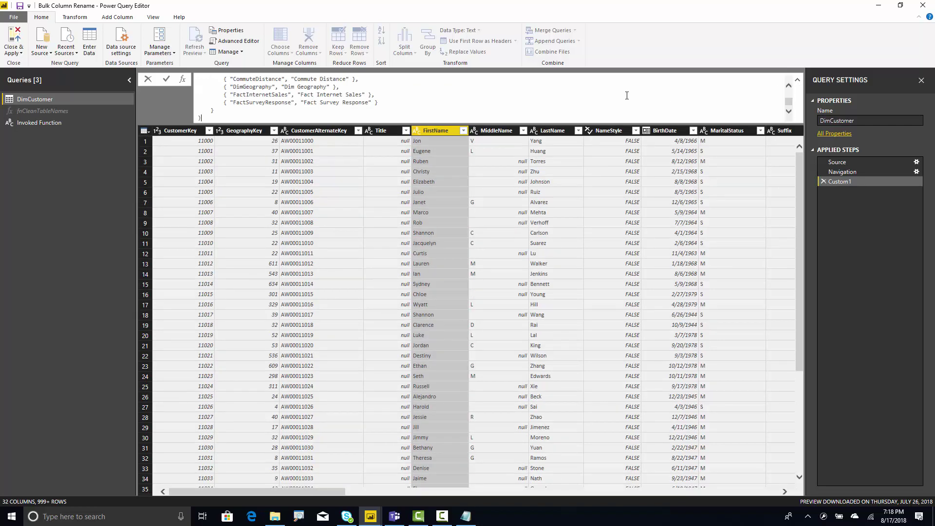
pyautogui.press('Up')
pyautogui.press('Up')
pyautogui.press('Up')
pyautogui.press('Up')
pyautogui.press('Up')
pyautogui.press('Up')
pyautogui.press('Up')
pyautogui.press('Up')
pyautogui.press('Up')
pyautogui.press('Up')
pyautogui.press('Up')
pyautogui.press('Up')
pyautogui.press('Up')
pyautogui.press('Up')
pyautogui.press('Up')
pyautogui.press('Up')
pyautogui.press('Up')
pyautogui.press('Up')
pyautogui.press('Up')
pyautogui.press('Up')
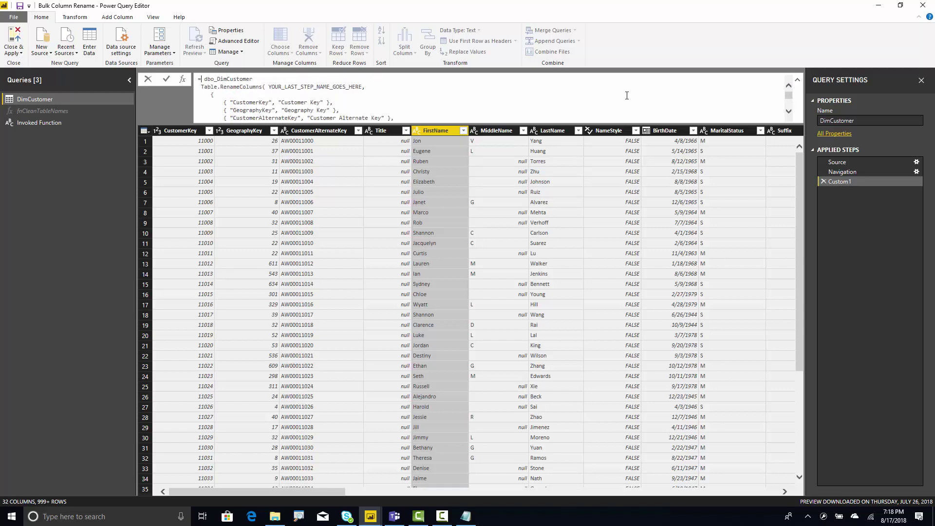
pyautogui.hotkey('shift', 'Right')
pyautogui.hotkey('shift', 'Right')
pyautogui.hotkey('shift', 'Right')
pyautogui.hotkey('shift', 'Right')
pyautogui.hotkey('shift', 'Right')
pyautogui.hotkey('shift', 'Right')
pyautogui.hotkey('shift', 'Right')
pyautogui.hotkey('shift', 'Right')
pyautogui.hotkey('shift', 'Right')
pyautogui.hotkey('shift', 'Right')
pyautogui.hotkey('shift', 'Right')
pyautogui.hotkey('shift', 'Right')
pyautogui.hotkey('shift', 'Right')
pyautogui.hotkey('shift', 'Right')
pyautogui.hotkey('shift', 'Right')
pyautogui.hotkey('ctrl', 'c')
pyautogui.press('Delete')
pyautogui.press('Delete')
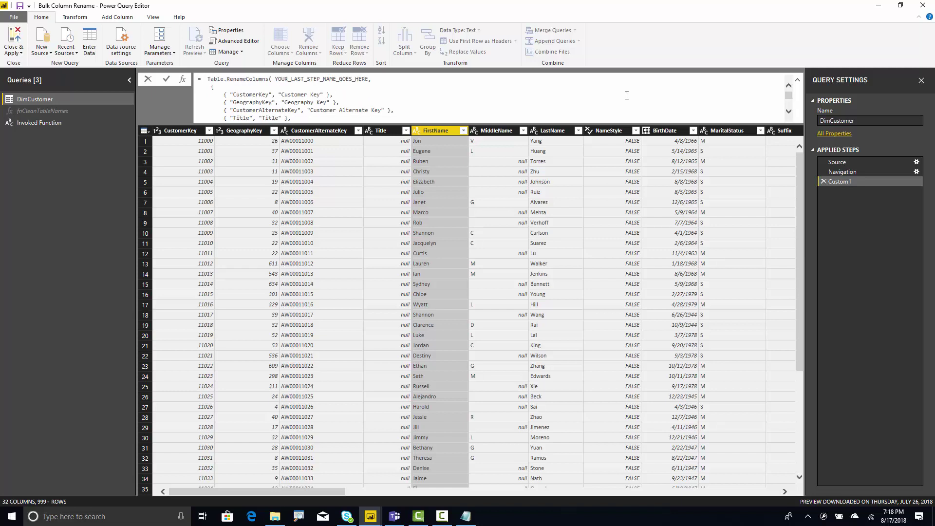
pyautogui.press('Delete')
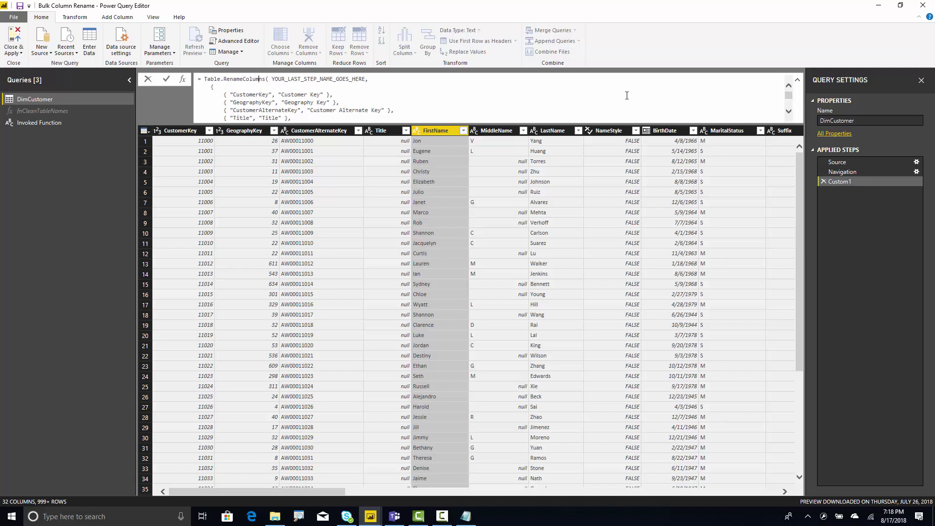
pyautogui.hotkey('shift', 'Right')
pyautogui.hotkey('shift', 'Right')
pyautogui.hotkey('shift', 'Right')
pyautogui.hotkey('shift', 'Right')
pyautogui.hotkey('shift', 'Right')
pyautogui.hotkey('shift', 'Right')
pyautogui.hotkey('shift', 'Right')
pyautogui.hotkey('shift', 'Right')
pyautogui.hotkey('shift', 'Right')
pyautogui.hotkey('shift', 'Right')
pyautogui.hotkey('shift', 'Right')
pyautogui.hotkey('shift', 'Right')
pyautogui.hotkey('shift', 'Right')
pyautogui.hotkey('shift', 'Right')
pyautogui.hotkey('shift', 'Right')
pyautogui.hotkey('shift', 'Right')
pyautogui.hotkey('shift', 'Right')
pyautogui.hotkey('shift', 'Right')
pyautogui.hotkey('shift', 'Right')
pyautogui.hotkey('shift', 'Right')
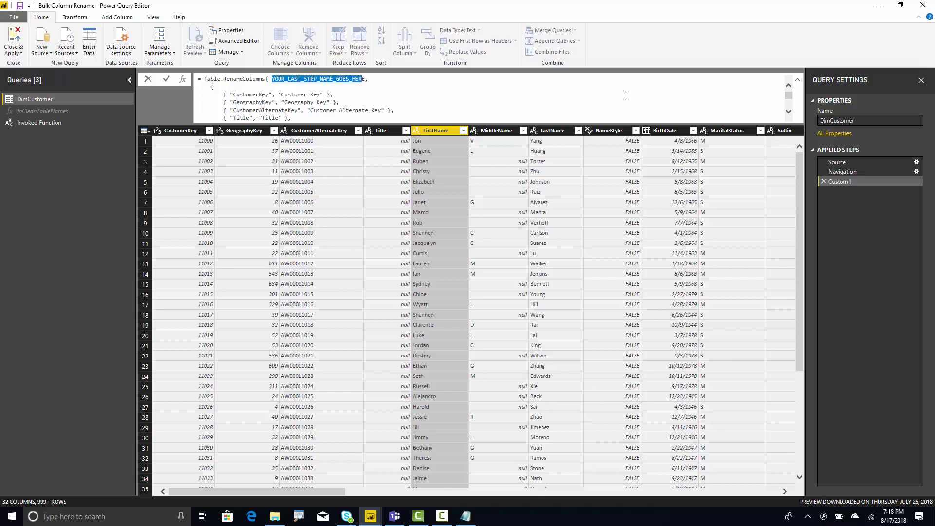
pyautogui.hotkey('shift', 'Right')
pyautogui.hotkey('ctrl', 'v')
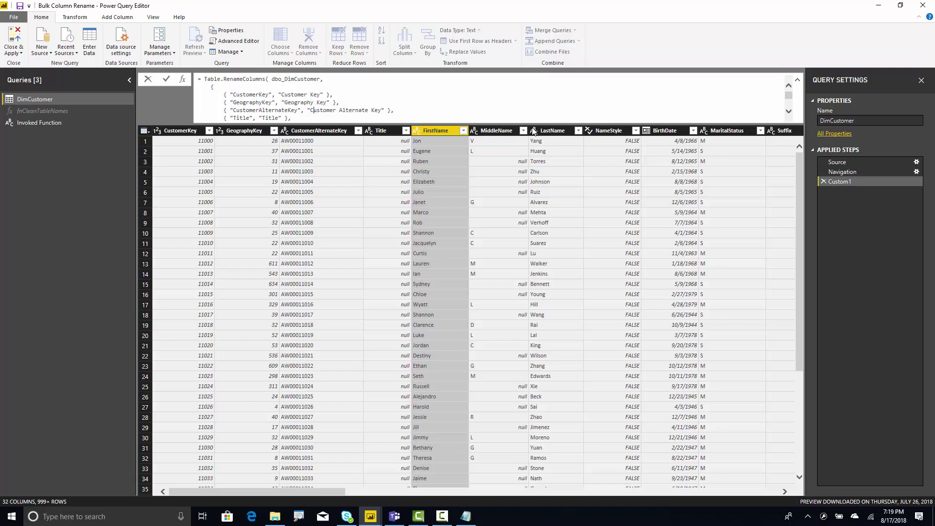
pyautogui.press('Return')
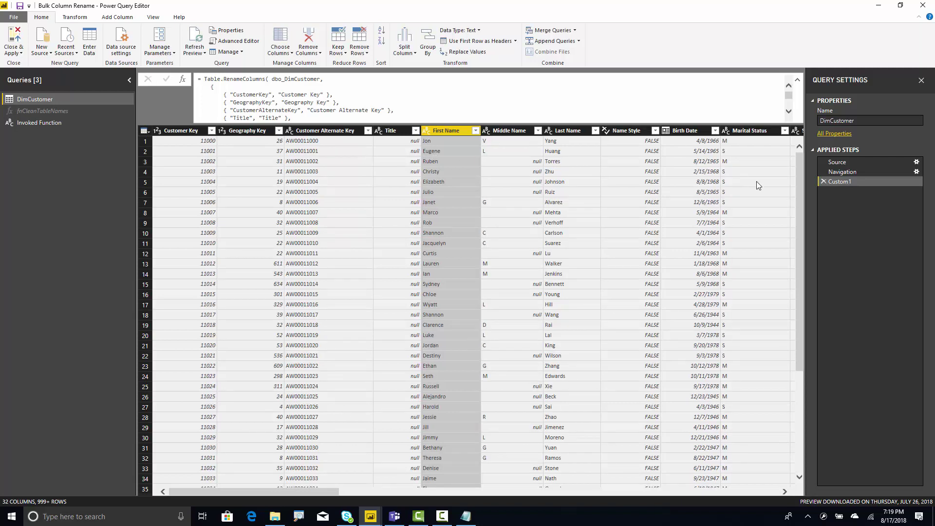
pyautogui.rightClick(835, 181)
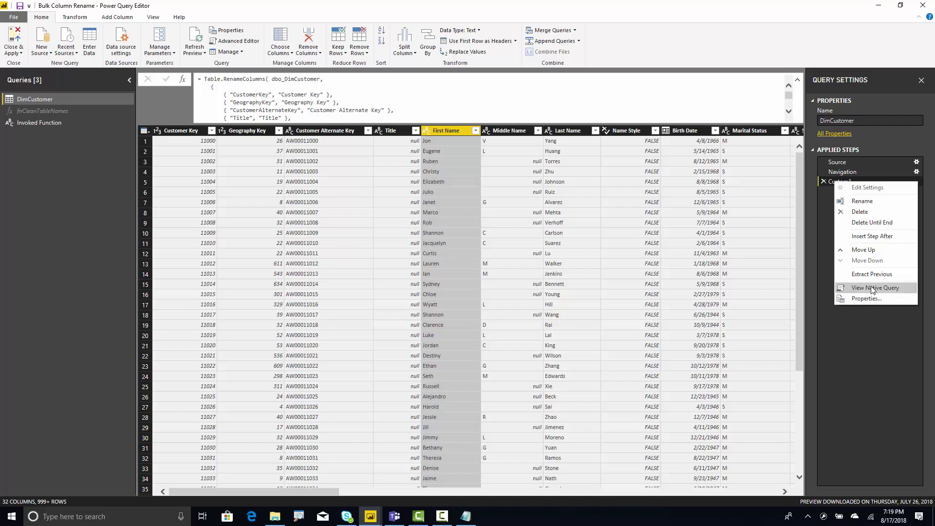
pyautogui.click(687, 108)
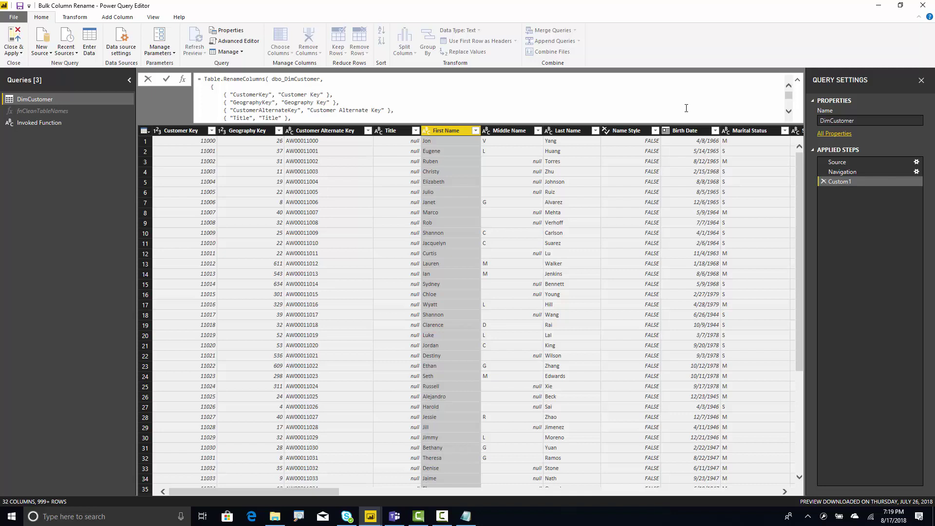
# In the rename formula, change 'Customer Key' to 'CustomerKEY' and 'Geography Key' to 'GeographyKEY'
pyautogui.press('BackSpace')
pyautogui.hotkey('shift', 'Left')
pyautogui.hotkey('shift', 'Left')
pyautogui.hotkey('shift', 'Left')
pyautogui.write('KEY')
pyautogui.press('Down')
pyautogui.hotkey('shift', 'Right')
pyautogui.hotkey('shift', 'Right')
pyautogui.hotkey('shift', 'Right')
pyautogui.hotkey('shift', 'Right')
pyautogui.write('KEY')
# Put dbo_DimCustomer on its own line and apply the edited rename formula
pyautogui.press('Down')
pyautogui.press('Down')
pyautogui.press('Down')
pyautogui.press('Down')
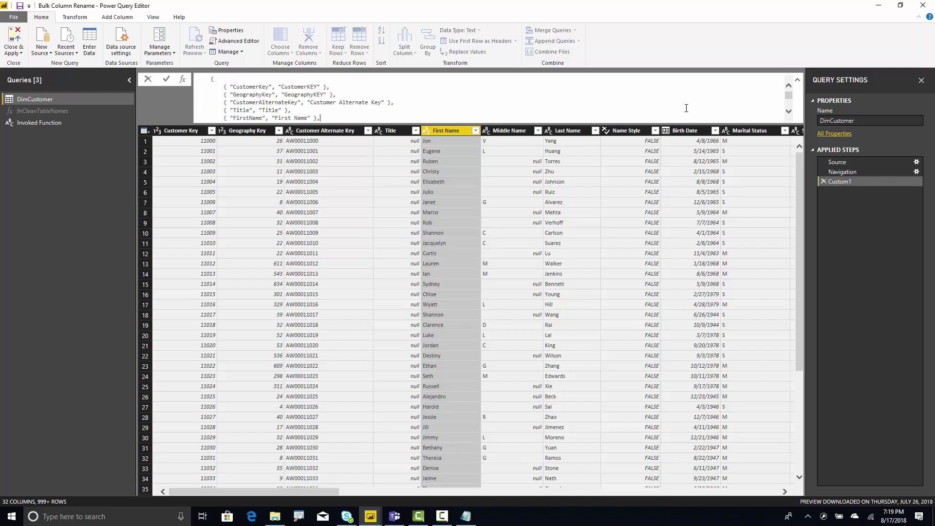
pyautogui.press('Down')
pyautogui.press('Down')
pyautogui.press('Down')
pyautogui.press('Down')
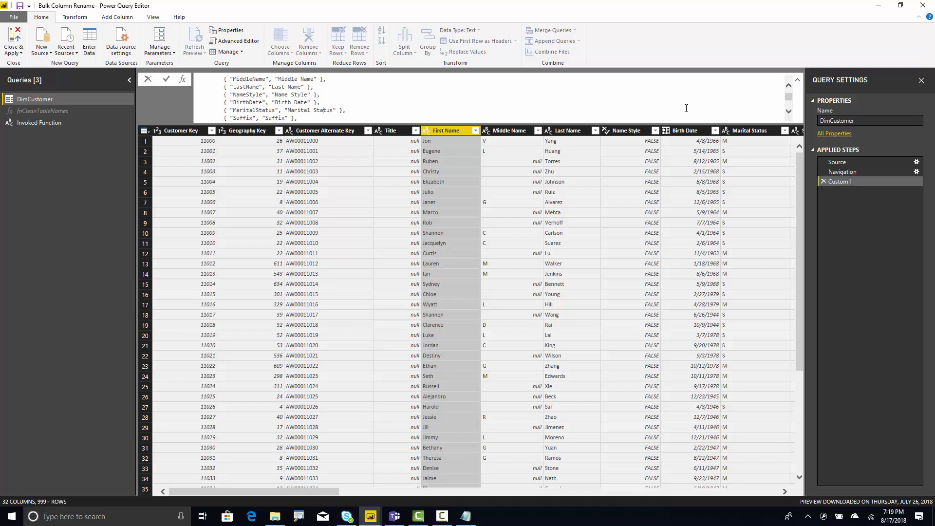
pyautogui.press('Up')
pyautogui.press('Up')
pyautogui.press('Up')
pyautogui.press('Up')
pyautogui.press('Up')
pyautogui.press('Up')
pyautogui.press('Up')
pyautogui.press('Up')
pyautogui.press('Up')
pyautogui.press('Up')
pyautogui.press('Up')
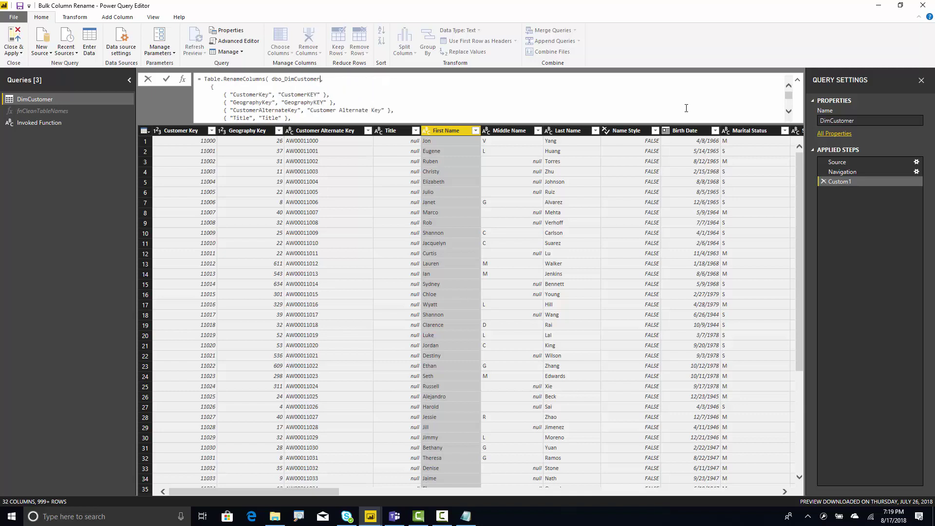
pyautogui.hotkey('shift', 'Return')
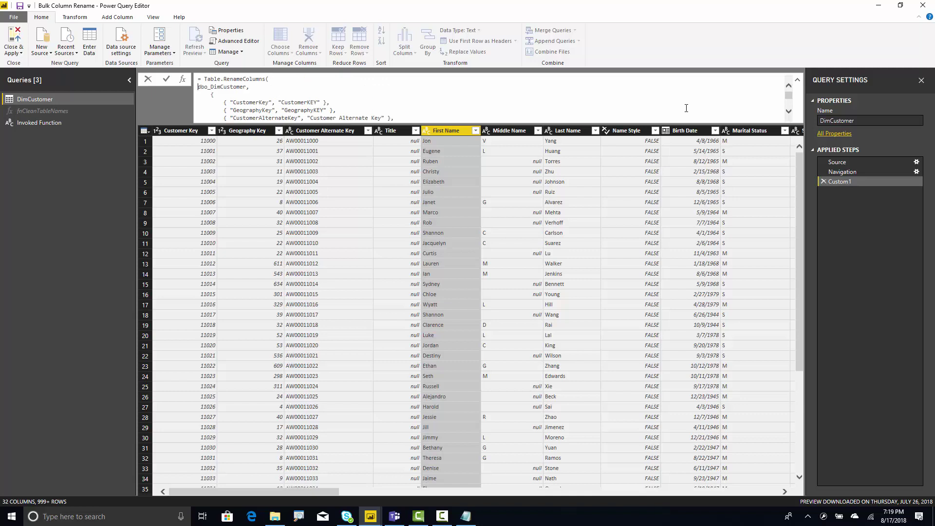
pyautogui.press('Return')
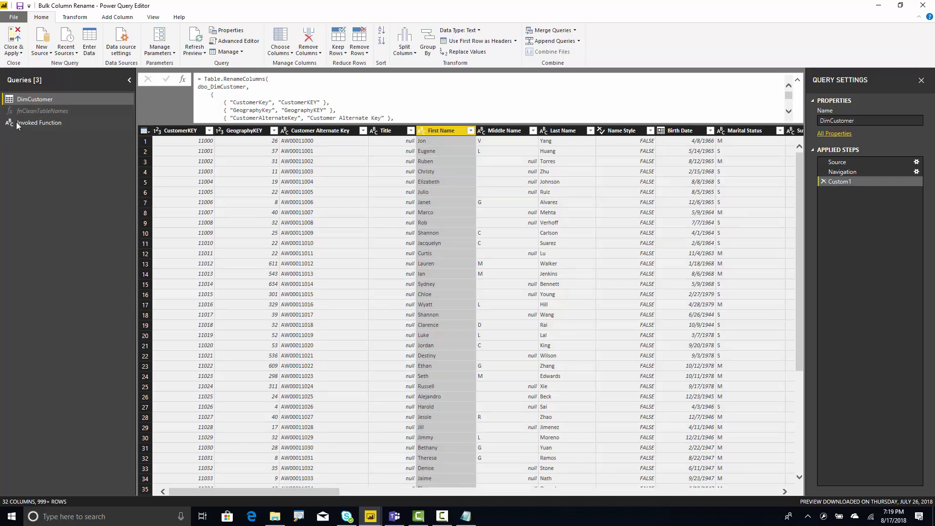
# Try deleting the fnCleanTableNames query and dismiss the cannot-delete message
pyautogui.click(72, 112)
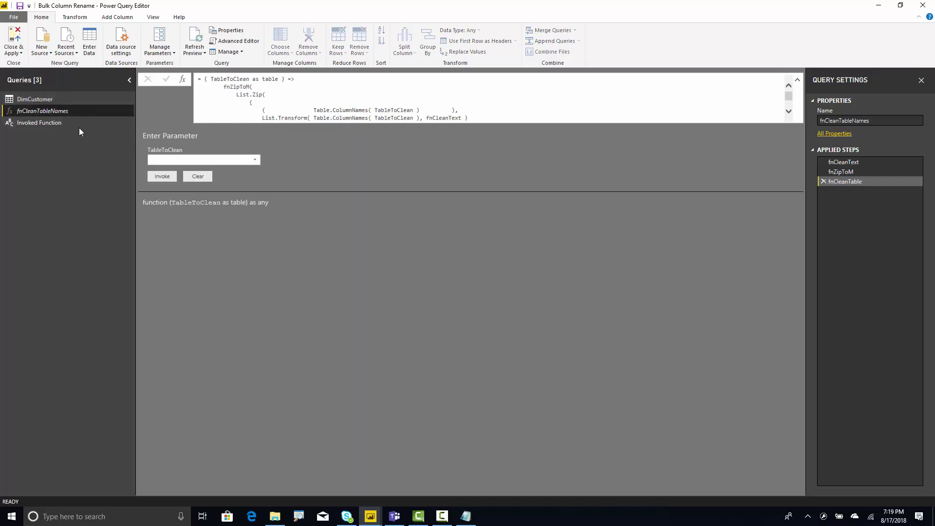
pyautogui.rightClick(42, 110)
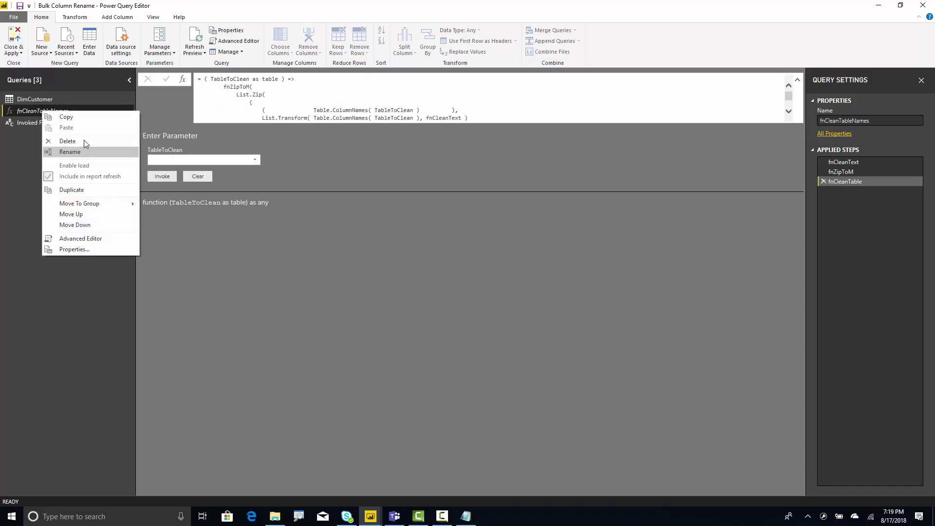
pyautogui.click(84, 141)
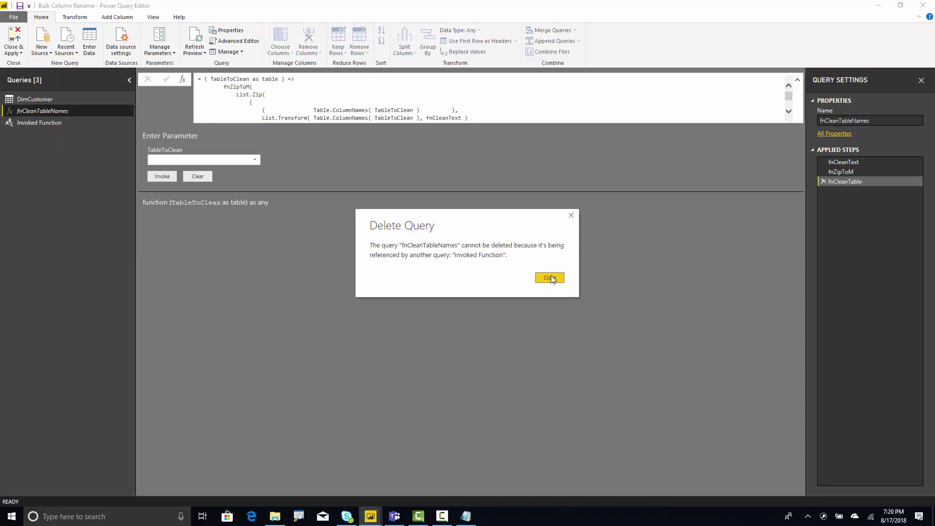
pyautogui.click(572, 215)
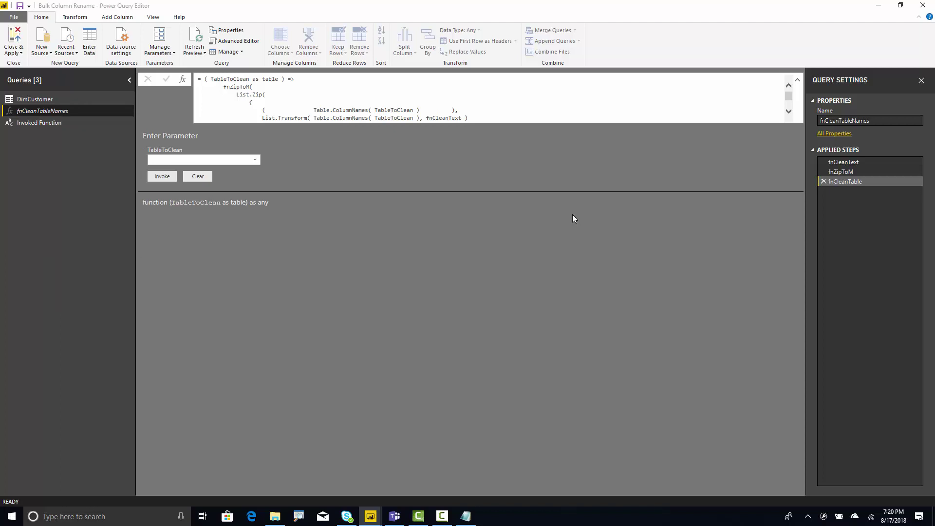
# Delete the Invoked Function query, confirming the deletion
pyautogui.click(67, 120)
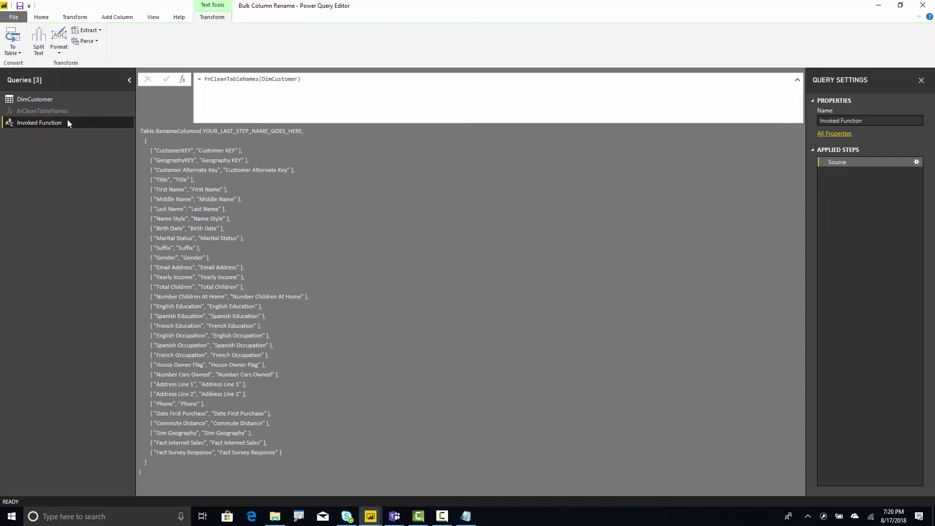
pyautogui.rightClick(67, 120)
pyautogui.click(111, 149)
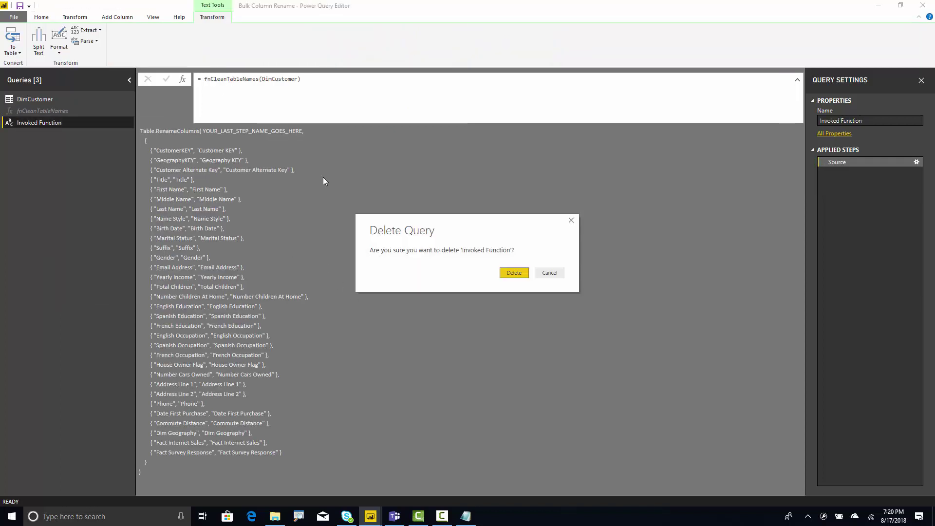
pyautogui.click(515, 273)
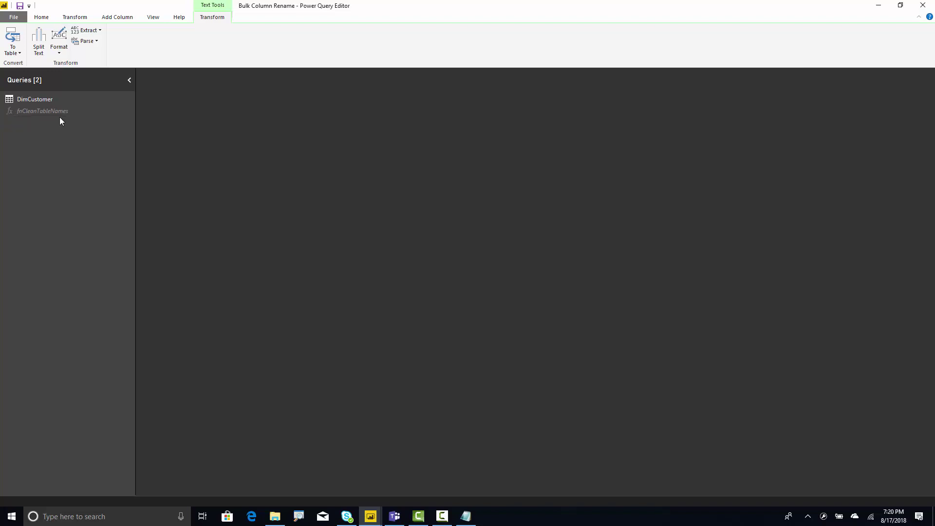
# Delete the fnCleanTableNames query, then return to DimCustomer
pyautogui.click(58, 112)
pyautogui.rightClick(59, 112)
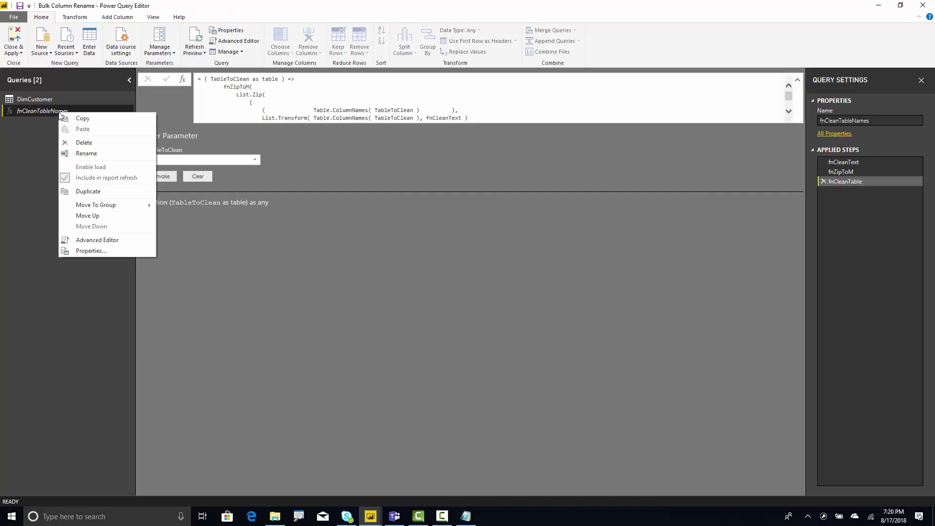
pyautogui.click(95, 152)
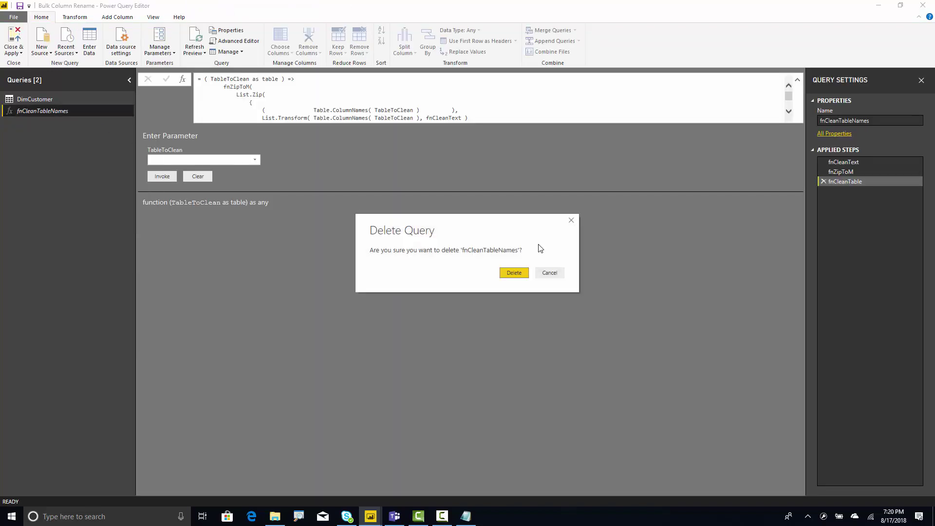
pyautogui.click(509, 272)
pyautogui.click(47, 99)
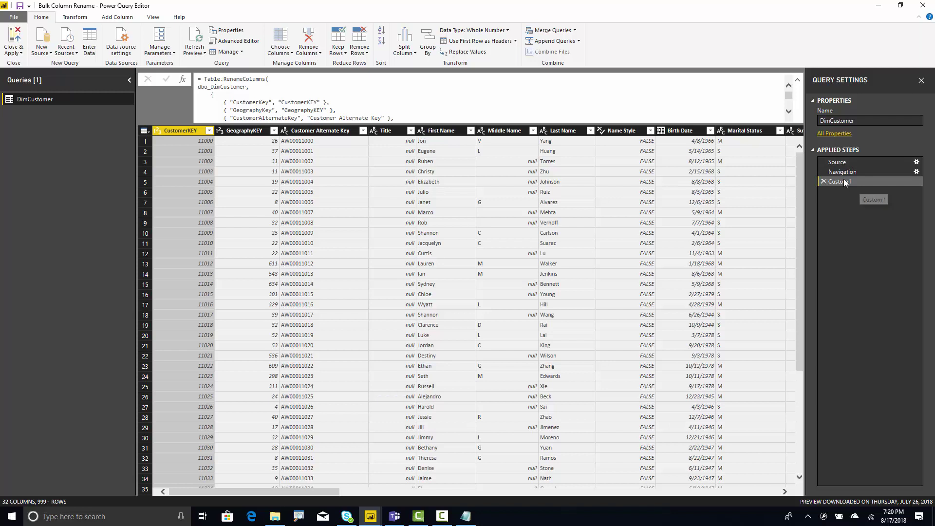
pyautogui.click(512, 114)
pyautogui.scroll(-2, 512, 114)
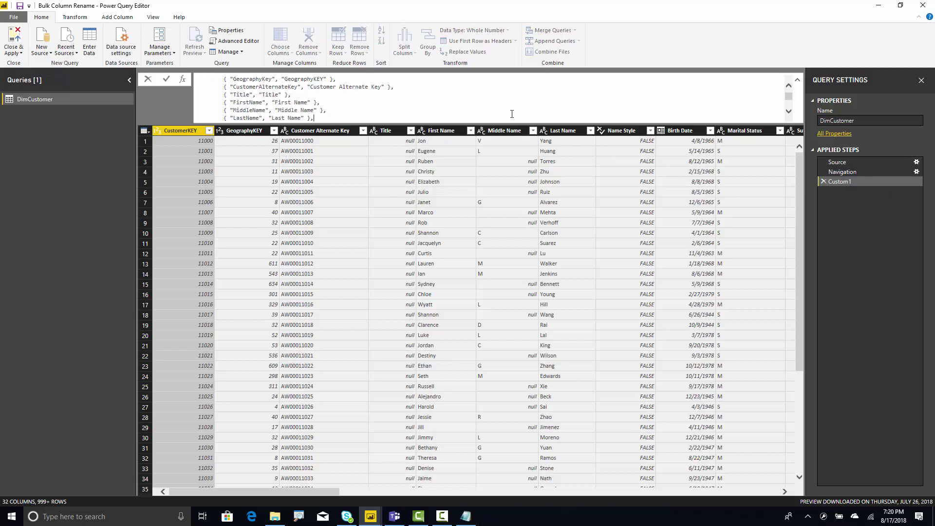
pyautogui.press('Down')
pyautogui.press('Down')
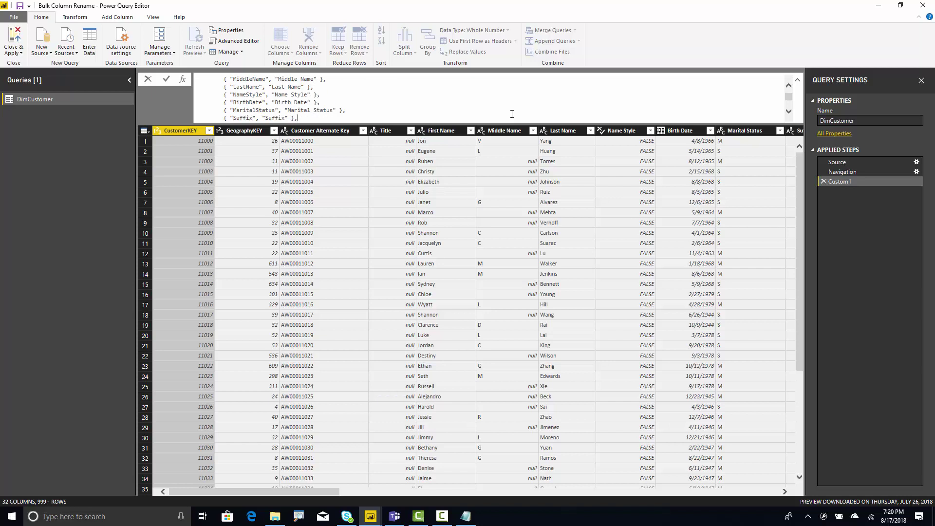